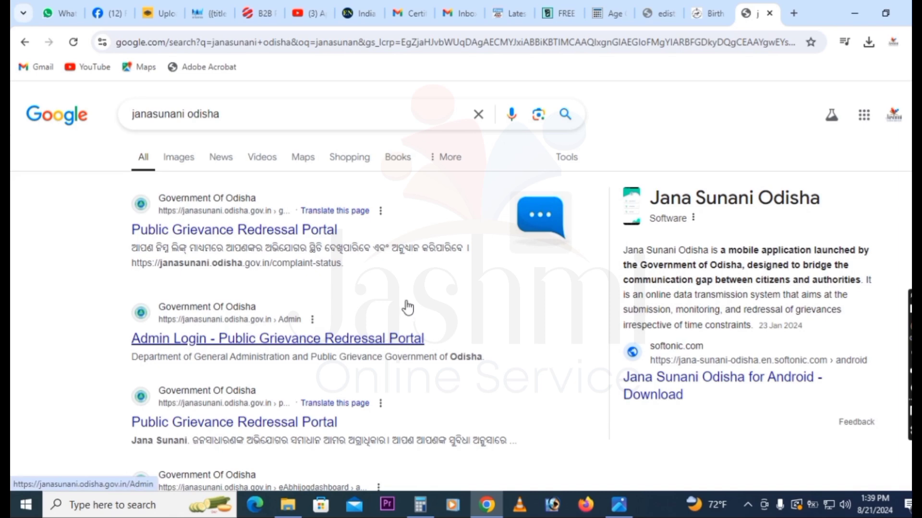
- Open the Public Grievance Redressal Portal result, dismiss its notice, and go to new-user Sign Up
left_click(251, 232)
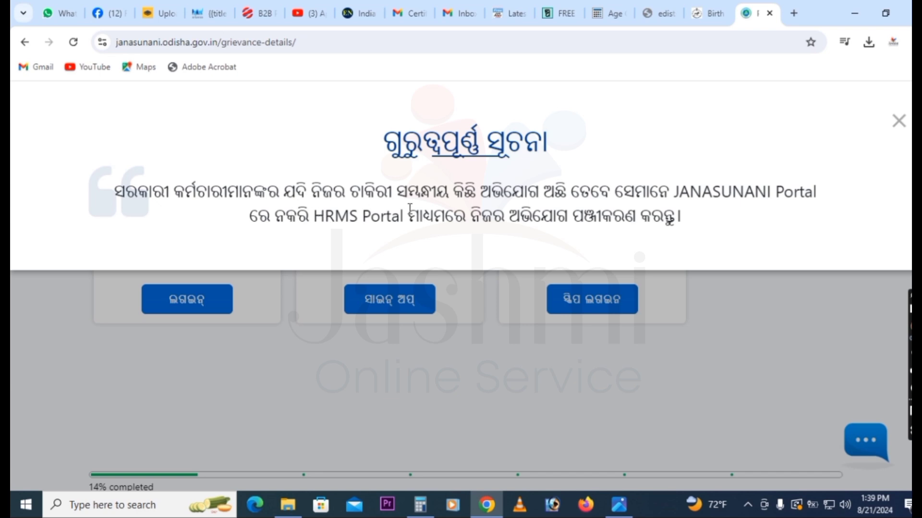
left_click(898, 121)
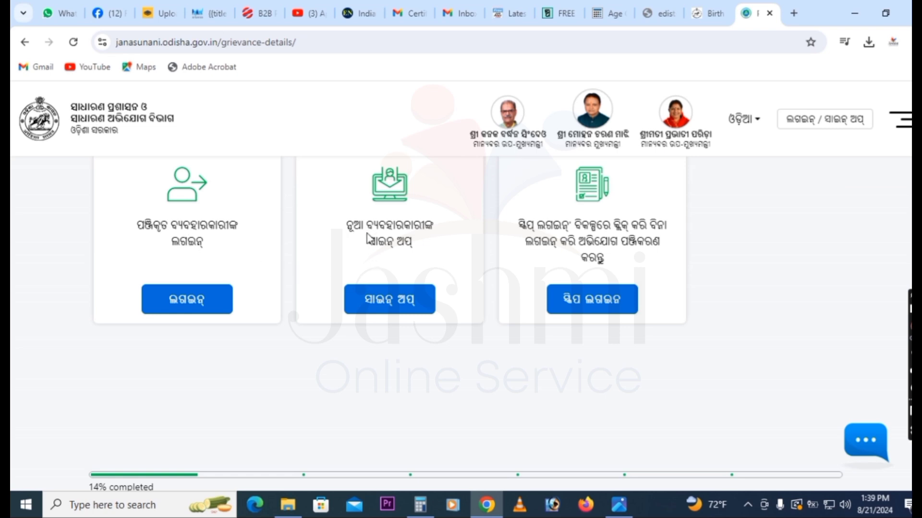
left_click(394, 300)
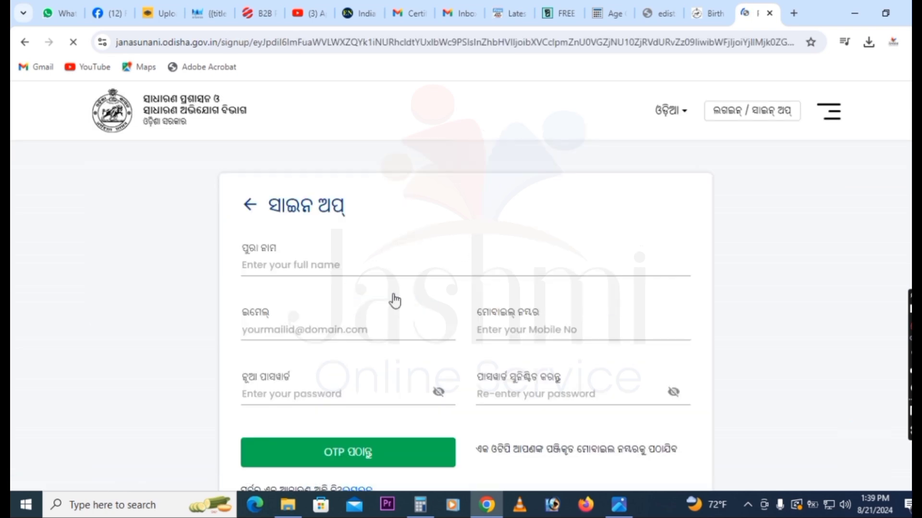
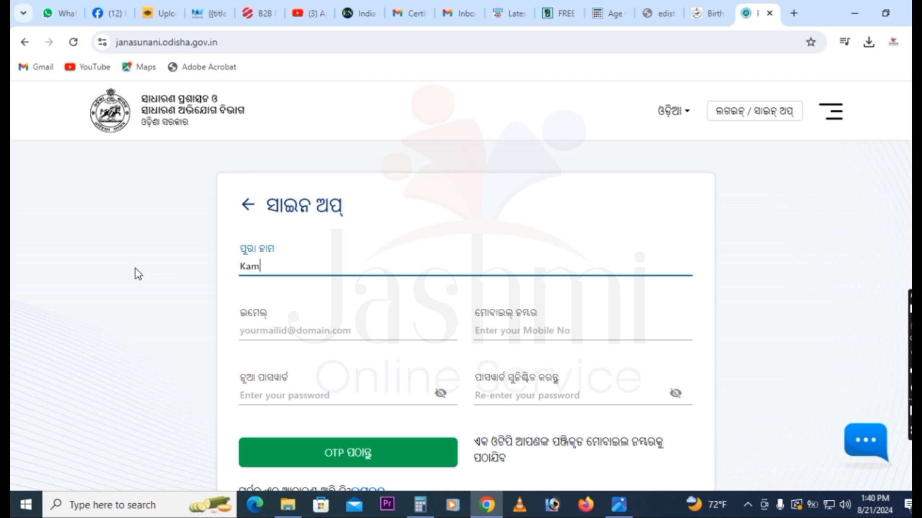
- Enter the applicant's full name, mobile number, and a new password with its confirmation on the sign-up form
key("Tab")
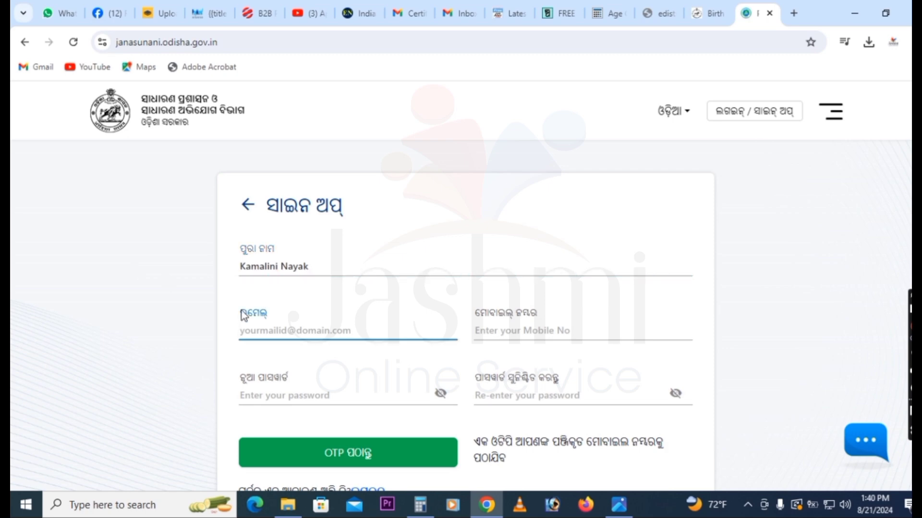
left_click(539, 329)
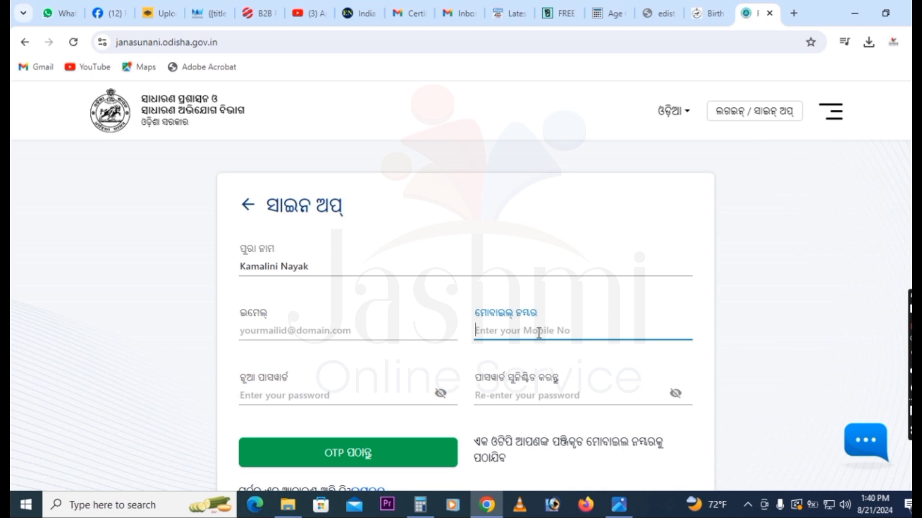
type("768")
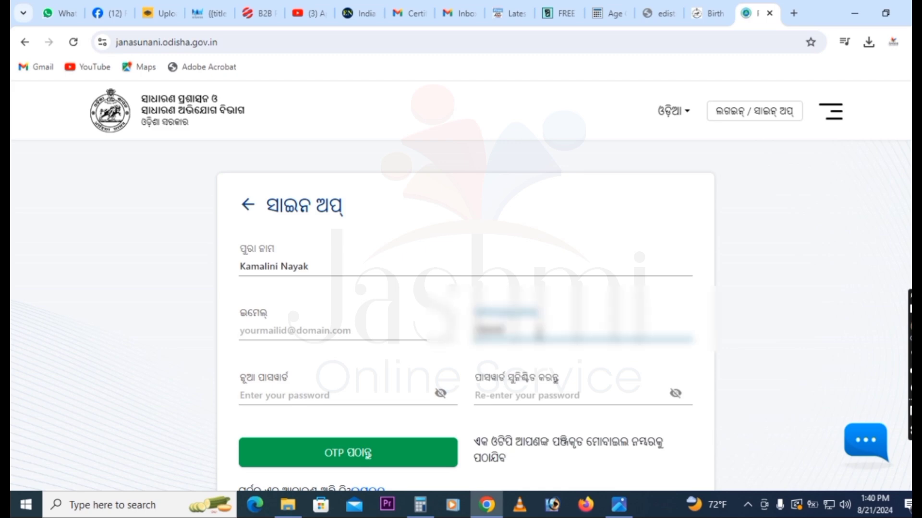
type("•••••")
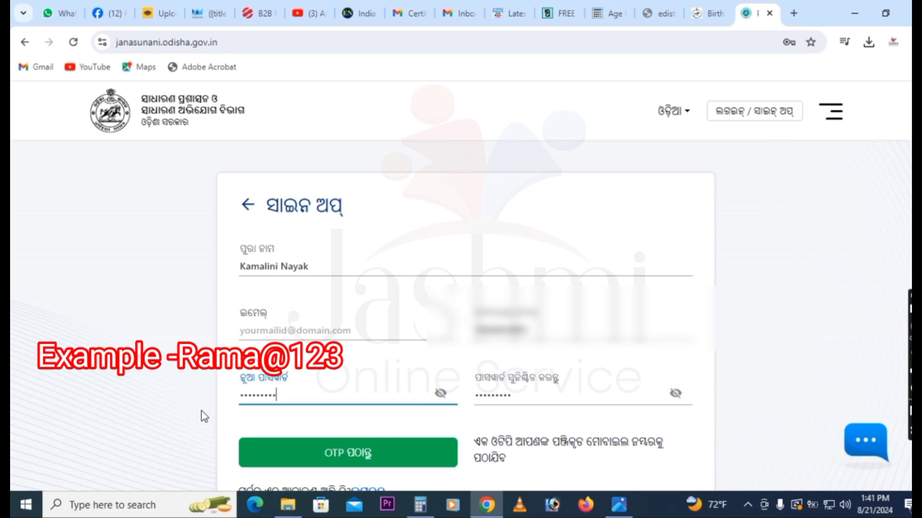
key("Tab")
type("•••")
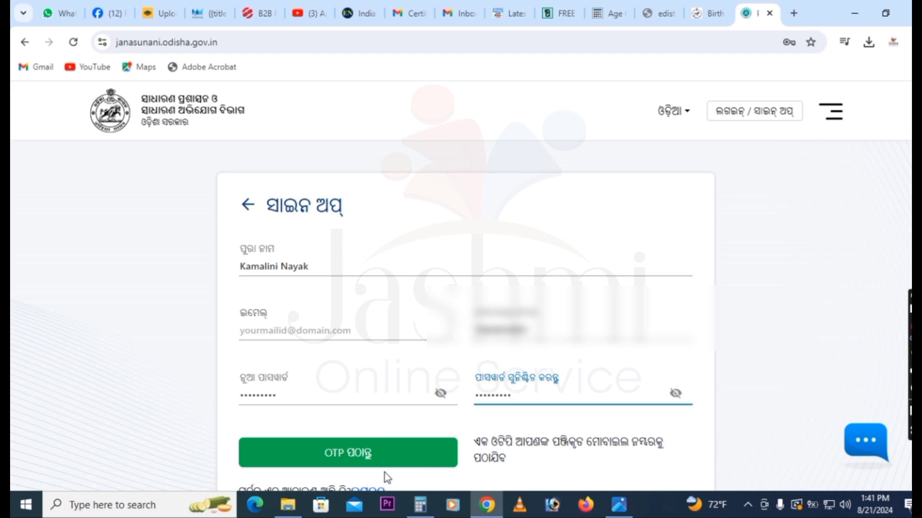
scroll(432, 446, "down", 2)
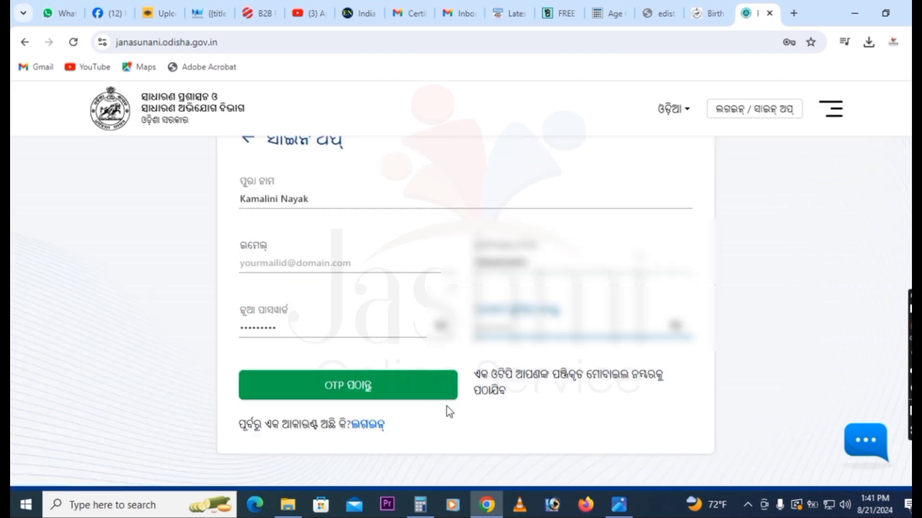
- Request an OTP to the mobile number and dismiss the wrong-OTP alert
left_click(347, 388)
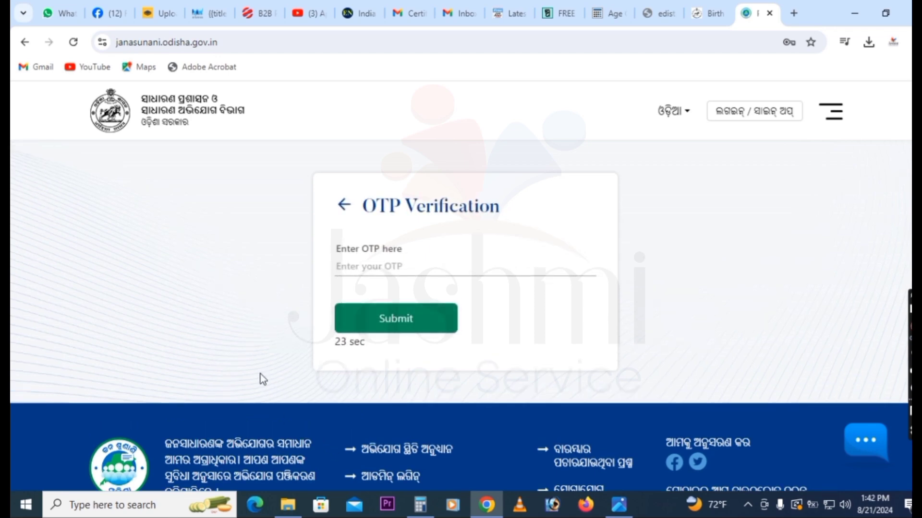
left_click(380, 315)
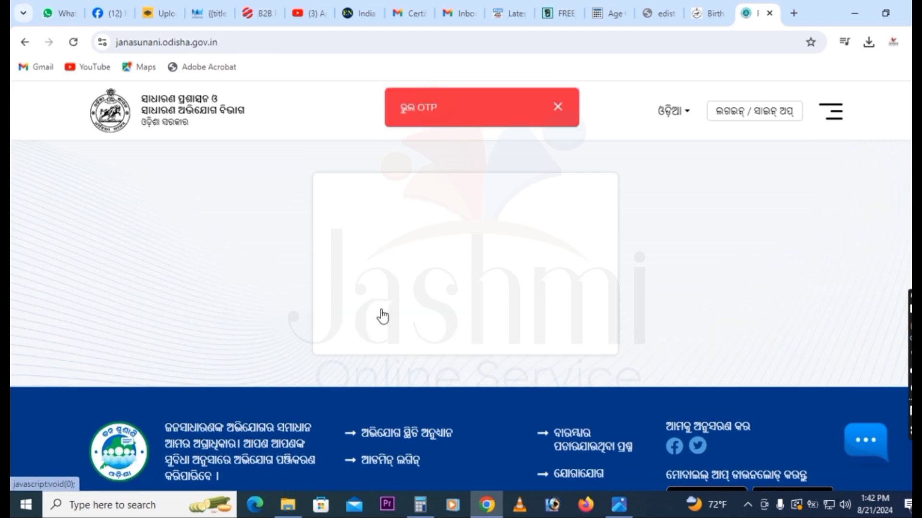
left_click(410, 261)
left_click(558, 117)
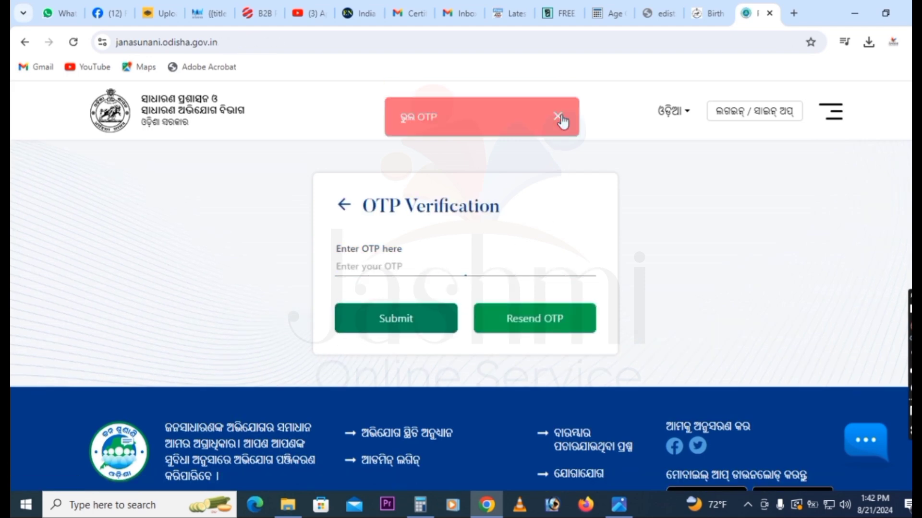
left_click(403, 270)
- Resend the OTP, enter the received verification code, and submit it
left_click(540, 317)
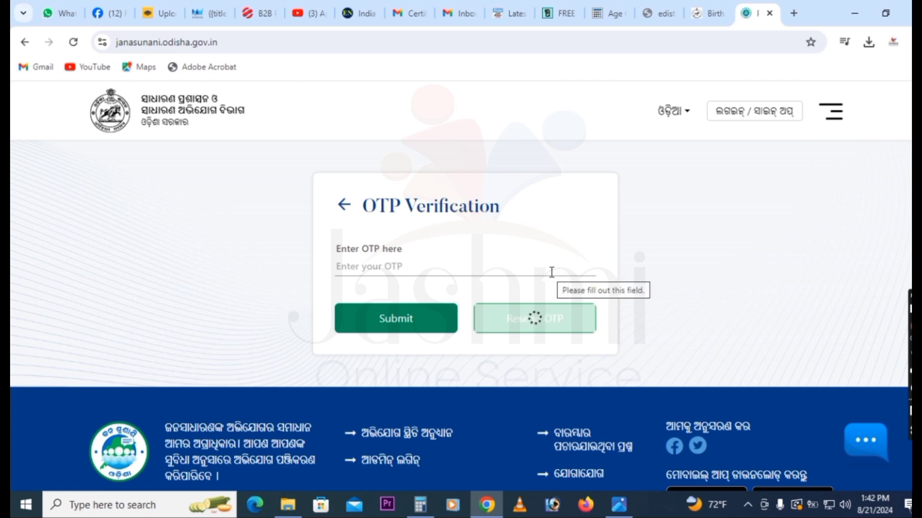
left_click(426, 261)
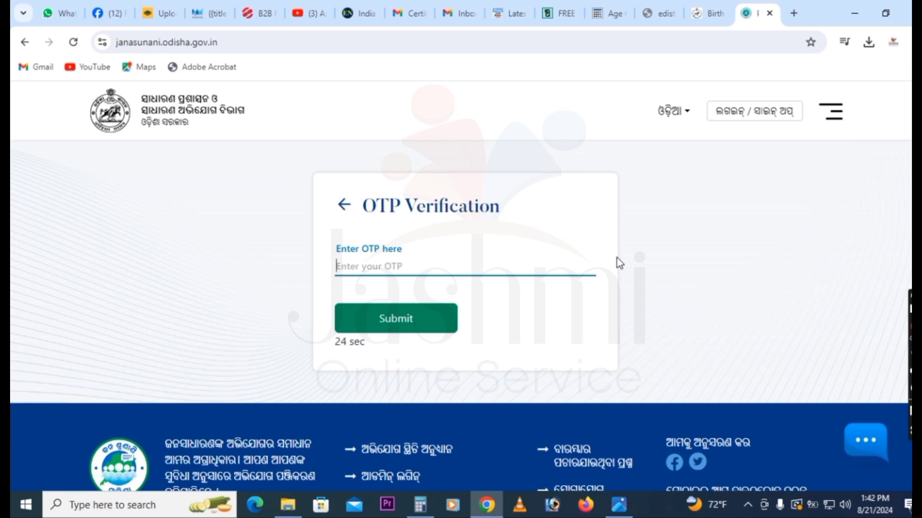
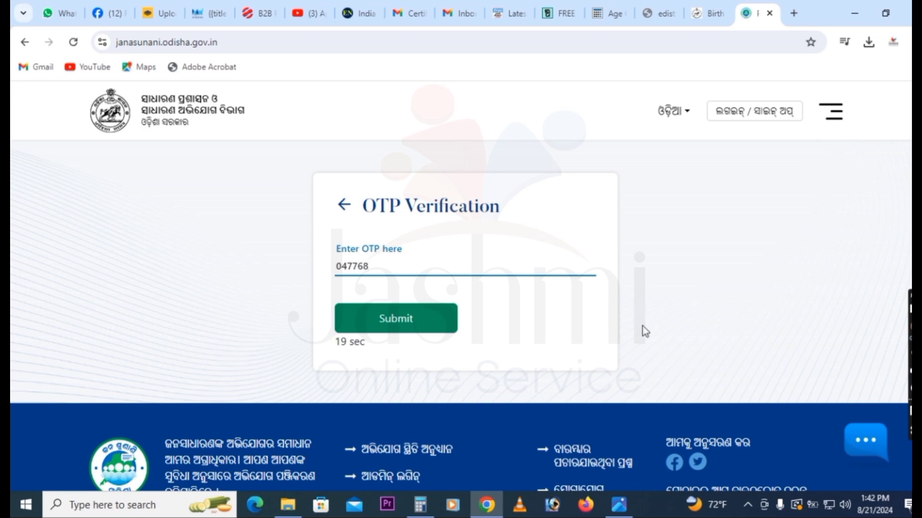
left_click(382, 322)
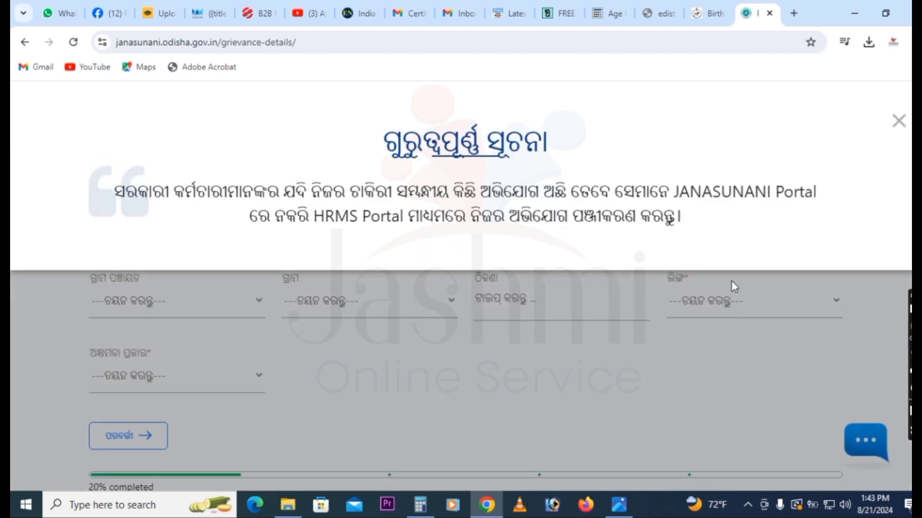
- Choose district Kendujhar, block Saharpada and gram panchayat Dalapaka in the location details
left_click(898, 121)
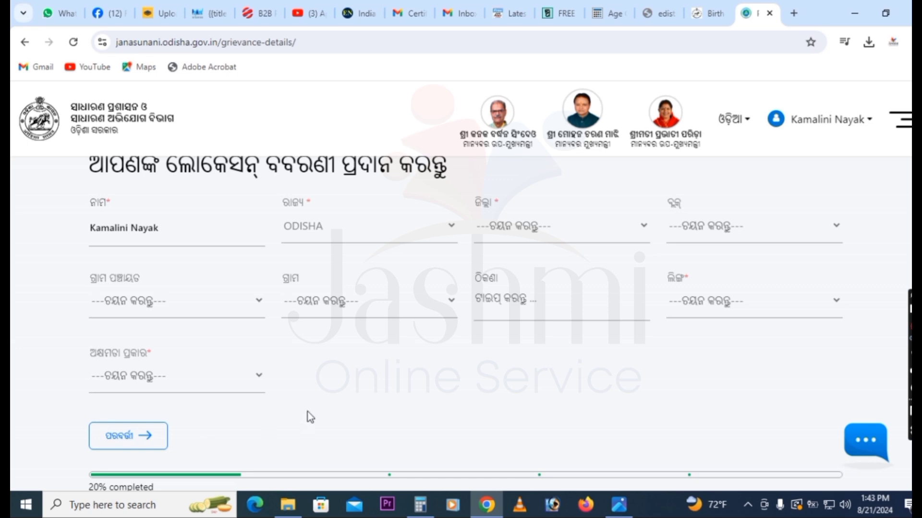
left_click(542, 230)
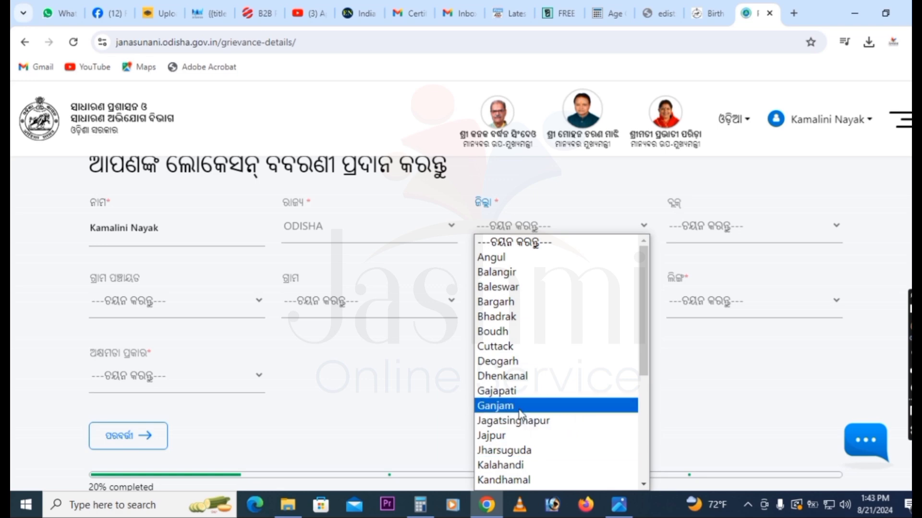
scroll(521, 410, "down", 5)
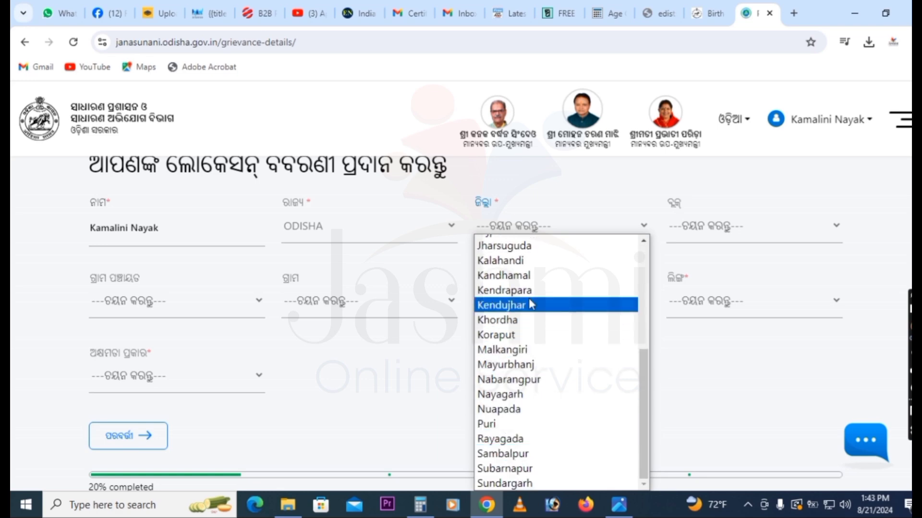
key("Up")
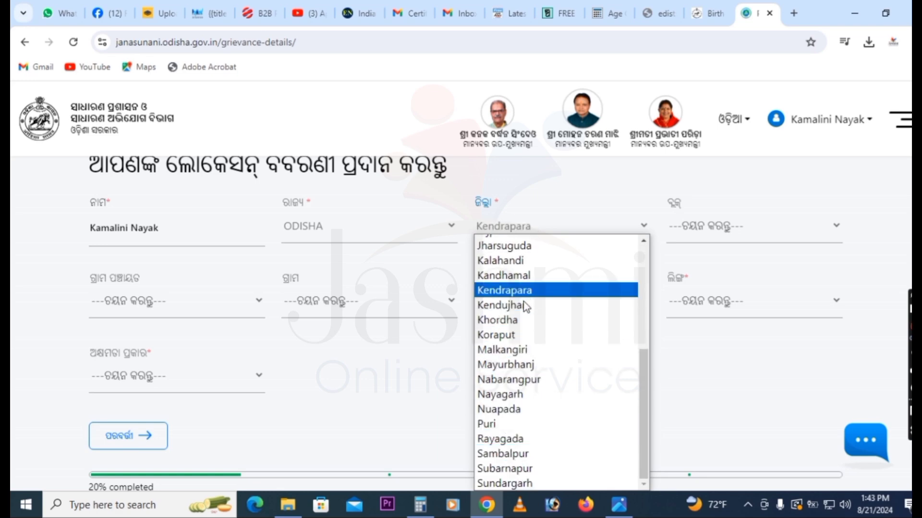
left_click(523, 306)
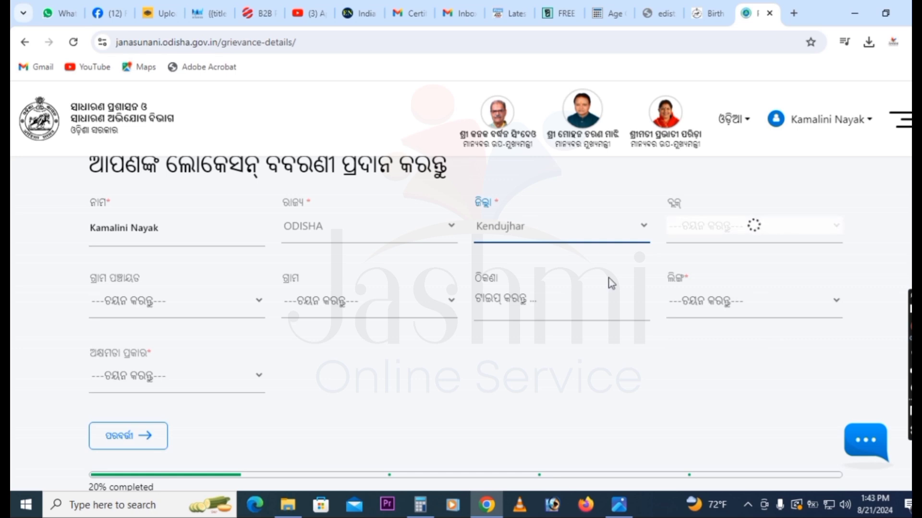
left_click(689, 233)
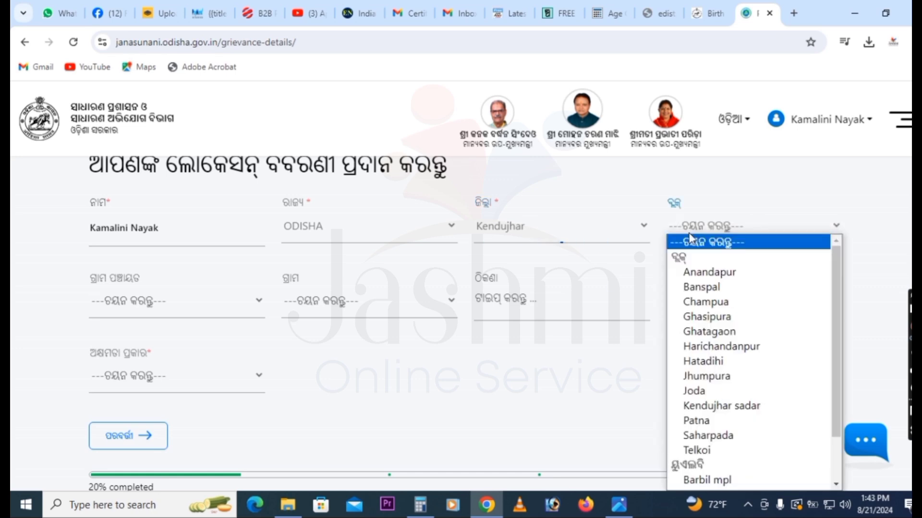
left_click(725, 435)
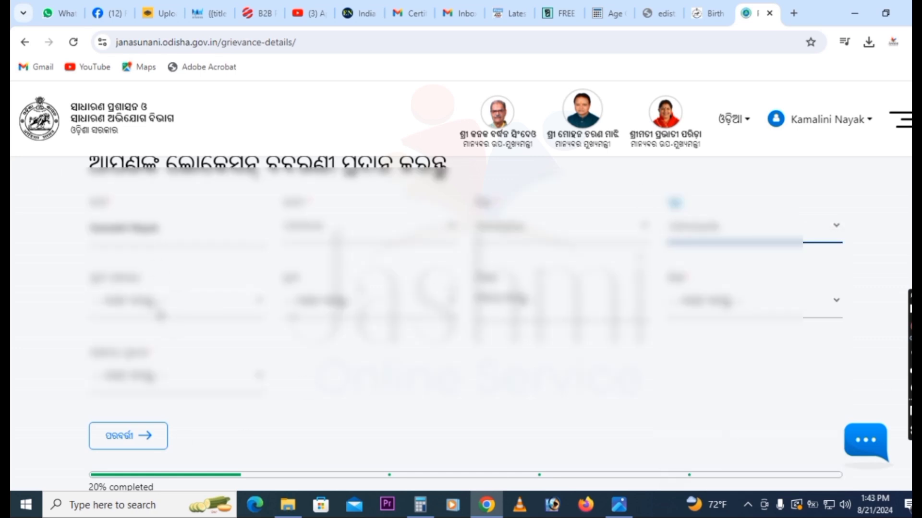
left_click(159, 311)
scroll(162, 181, "down", 1)
left_click(146, 46)
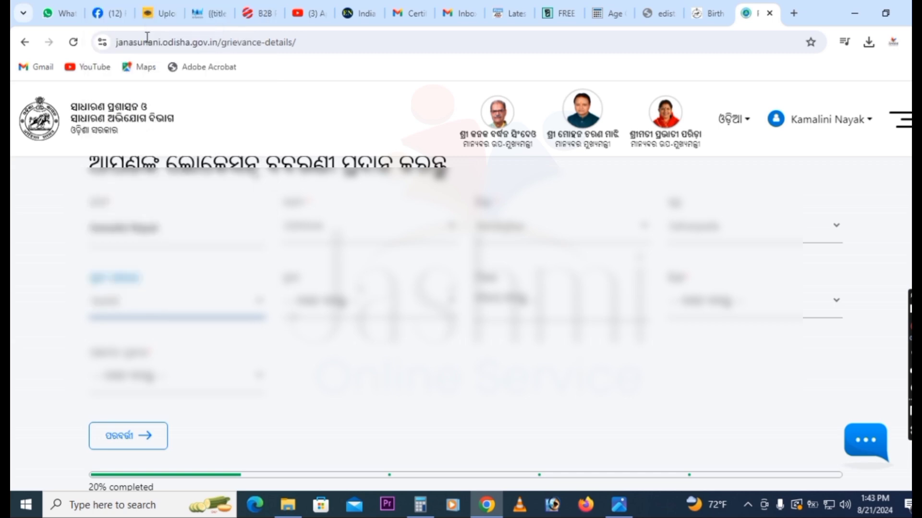
left_click(339, 307)
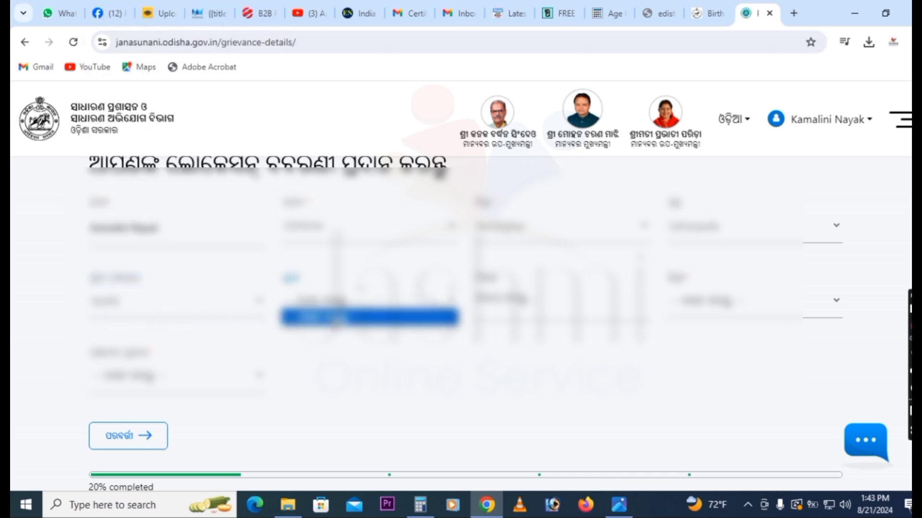
- Enter the postal address and pick the option for the remaining location field
left_click(503, 306)
type("7")
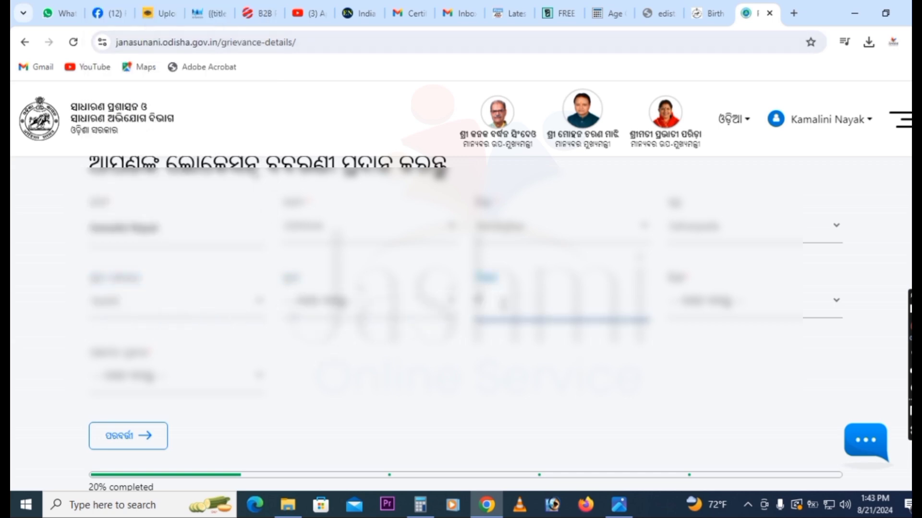
key("BackSpace")
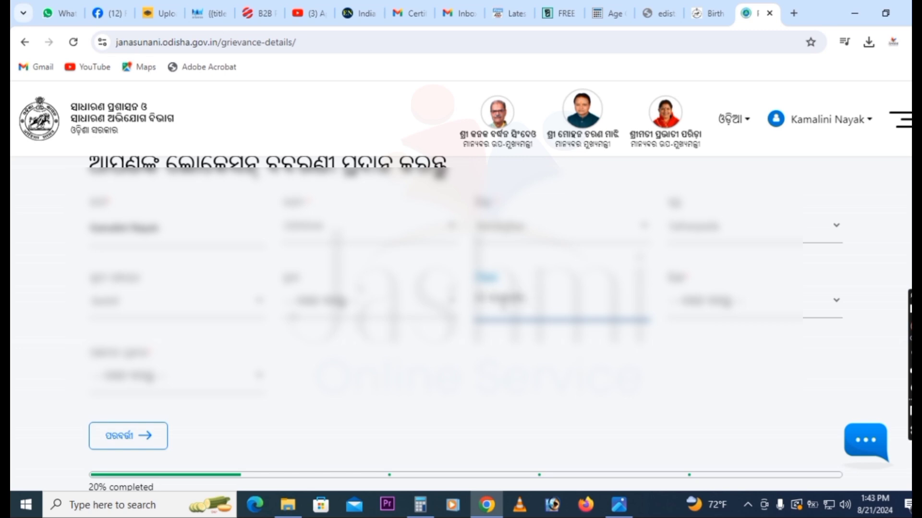
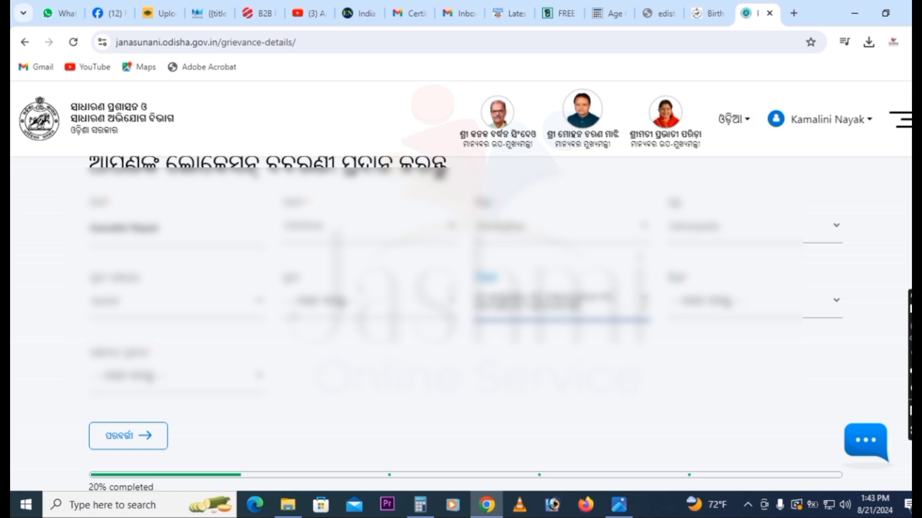
type("758")
left_click(749, 301)
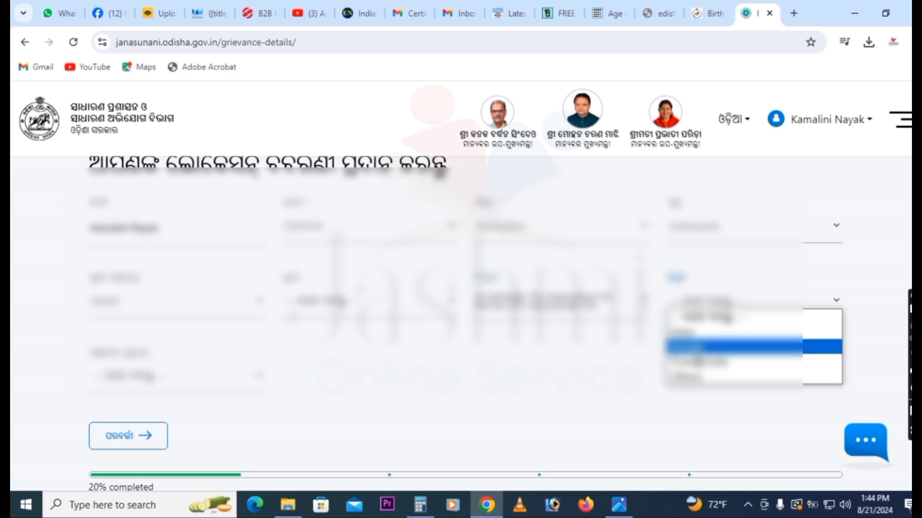
left_click(674, 347)
- Set disability to None and continue to the grievance description step
left_click(175, 391)
left_click(115, 408)
left_click(144, 418)
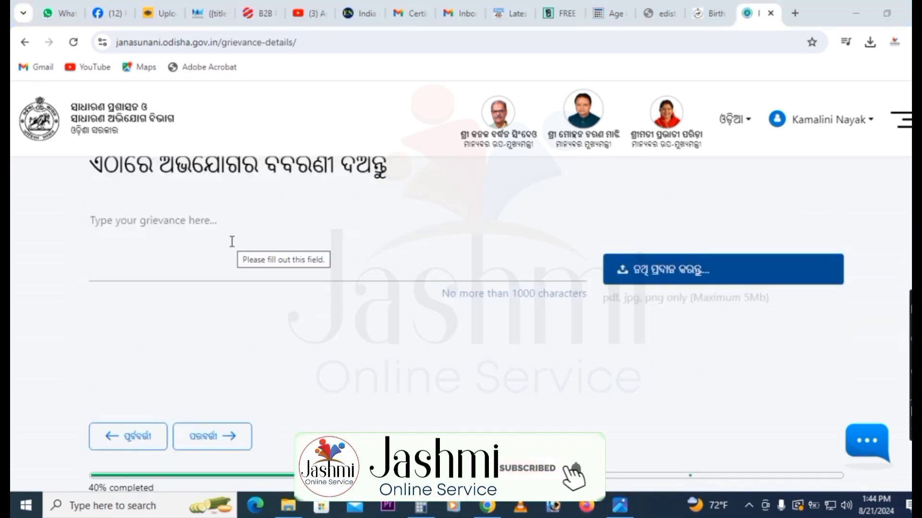
- Select the drafted Oriya grievance letter in Easy Oriya Typing
left_click(202, 238)
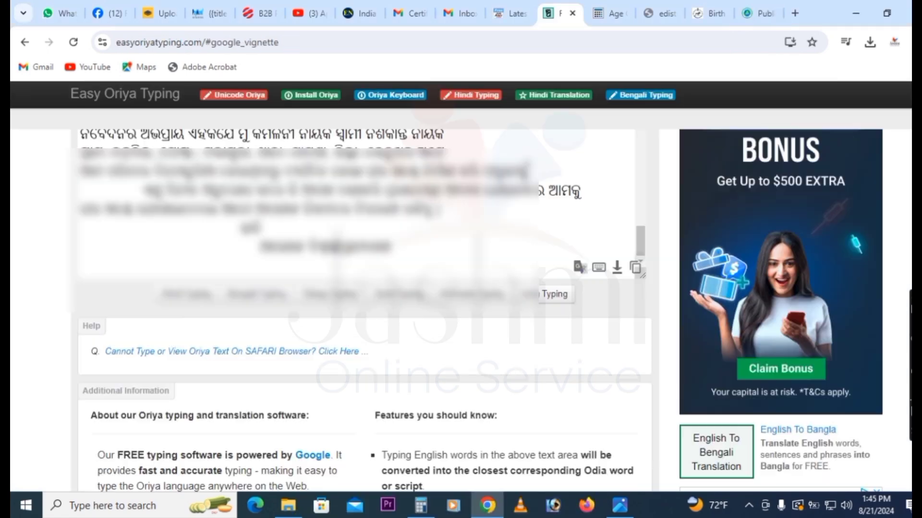
scroll(308, 206, "up", 1)
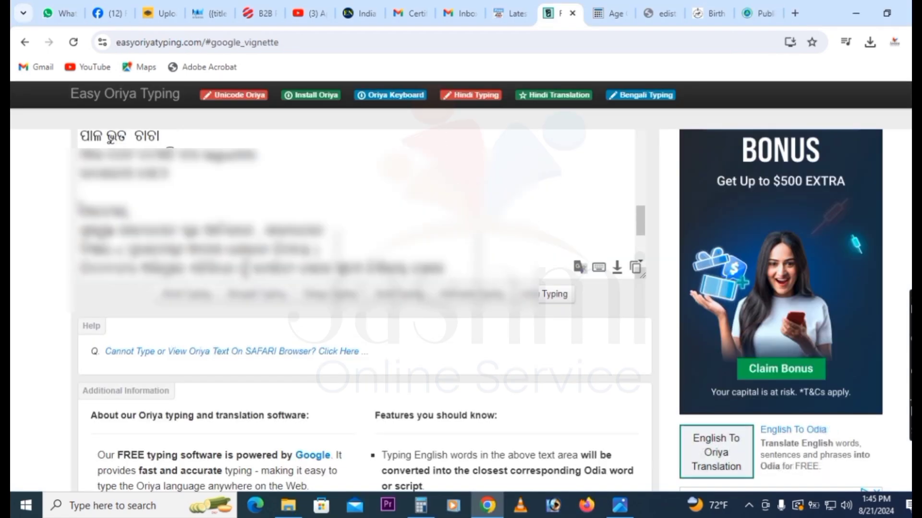
left_click_drag(80, 209, 418, 326)
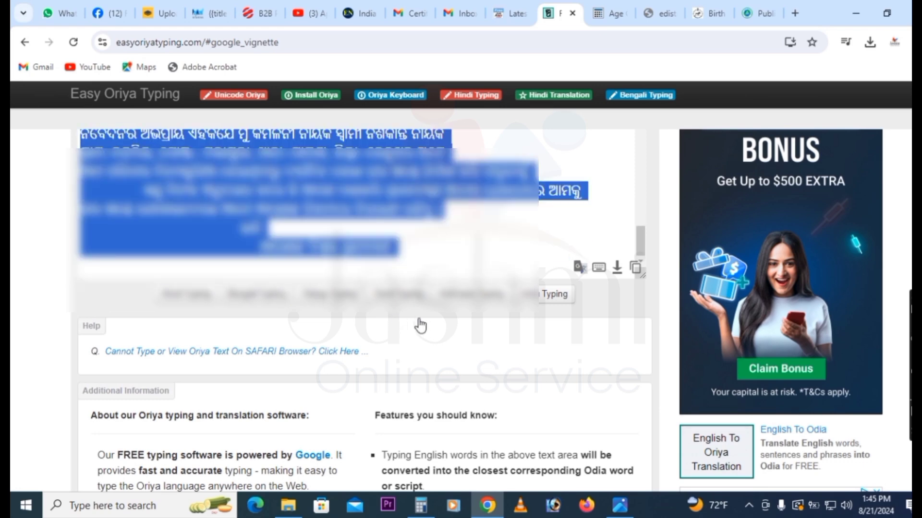
- Replace the grievance description text with the pasted Oriya letter
left_click(764, 11)
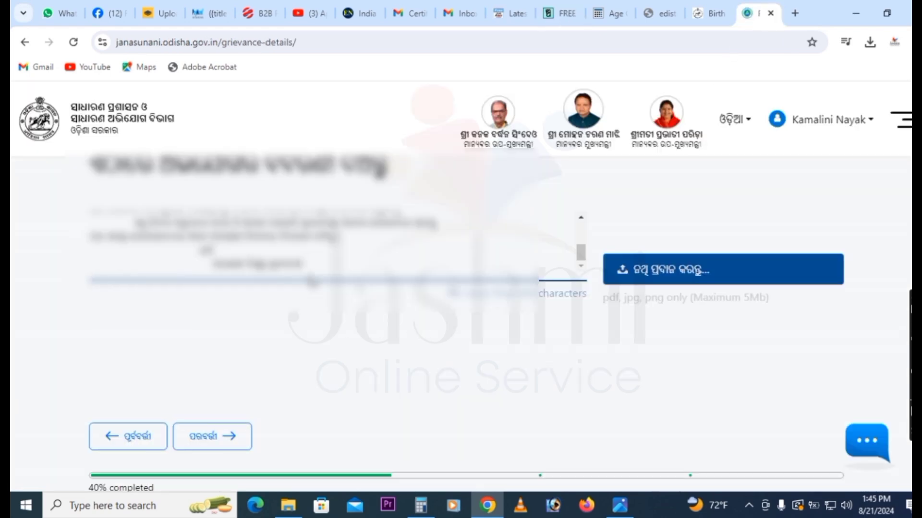
scroll(322, 269, "up", 5)
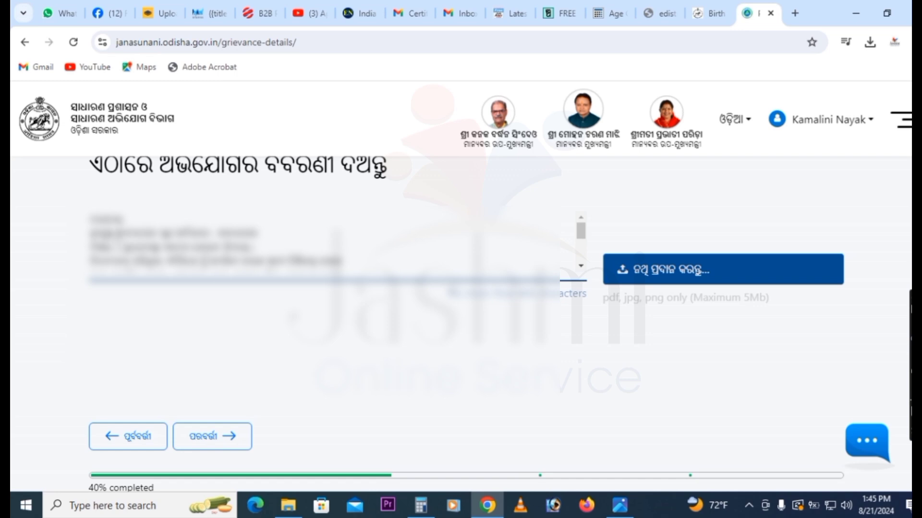
left_click_drag(93, 218, 427, 294)
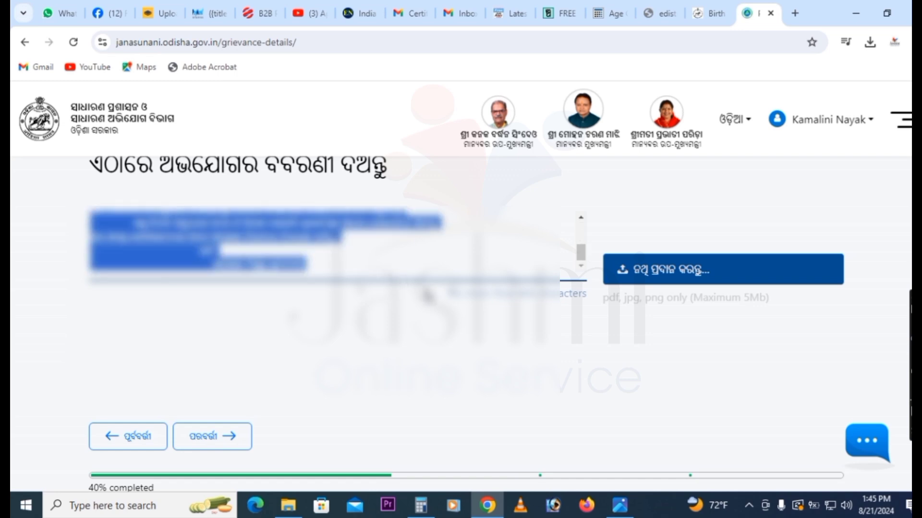
key("ctrl+v")
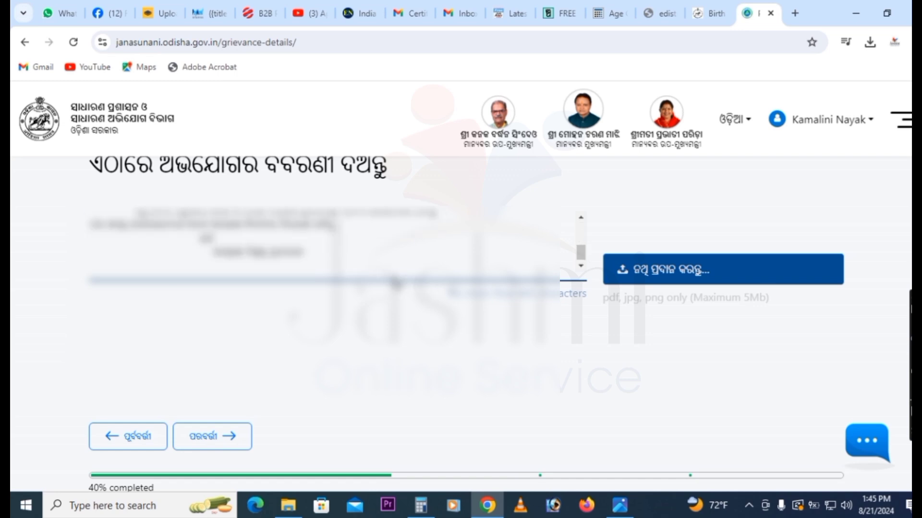
key("BackSpace")
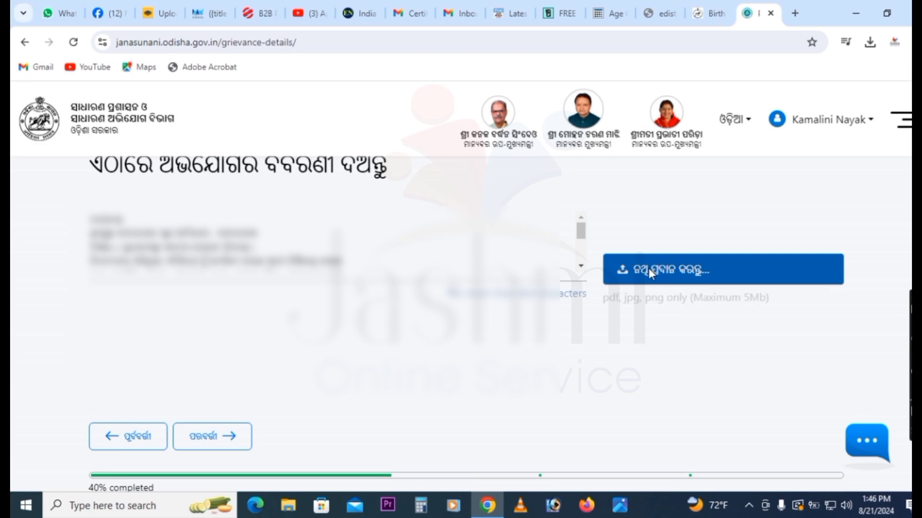
left_click(649, 268)
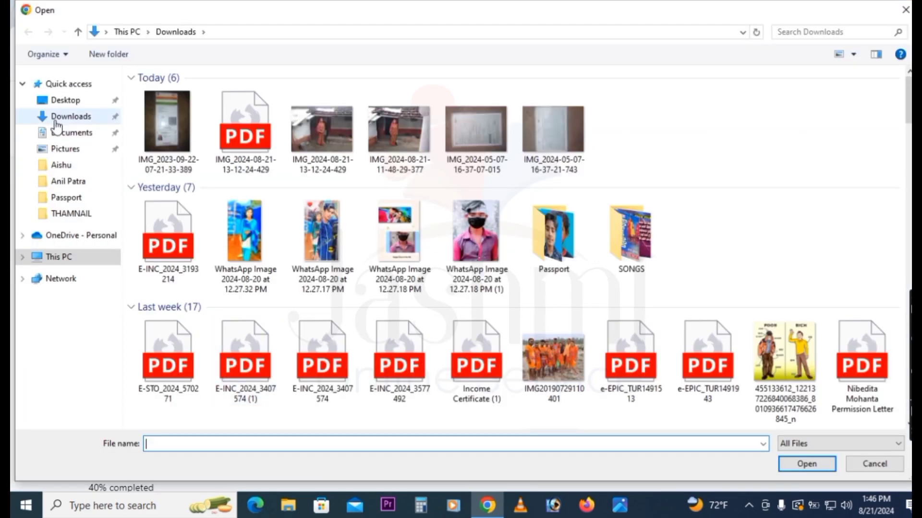
left_click(57, 120)
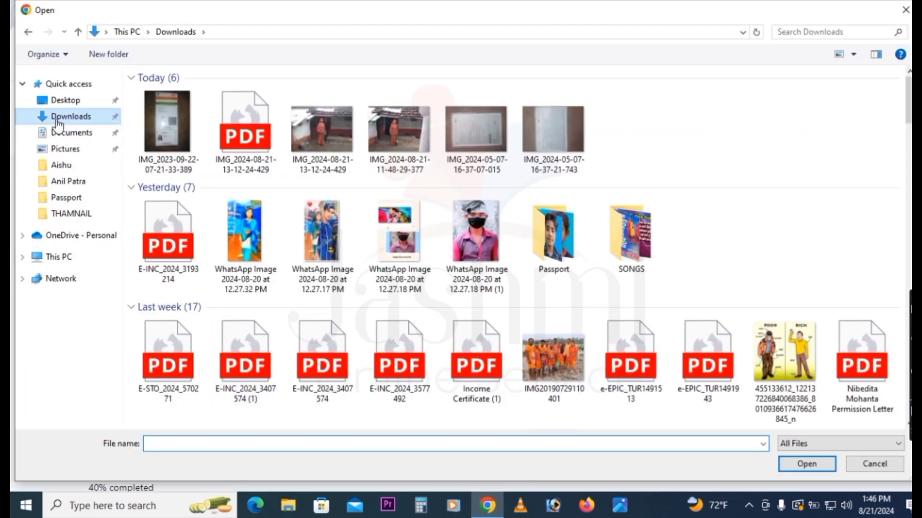
left_click(245, 140)
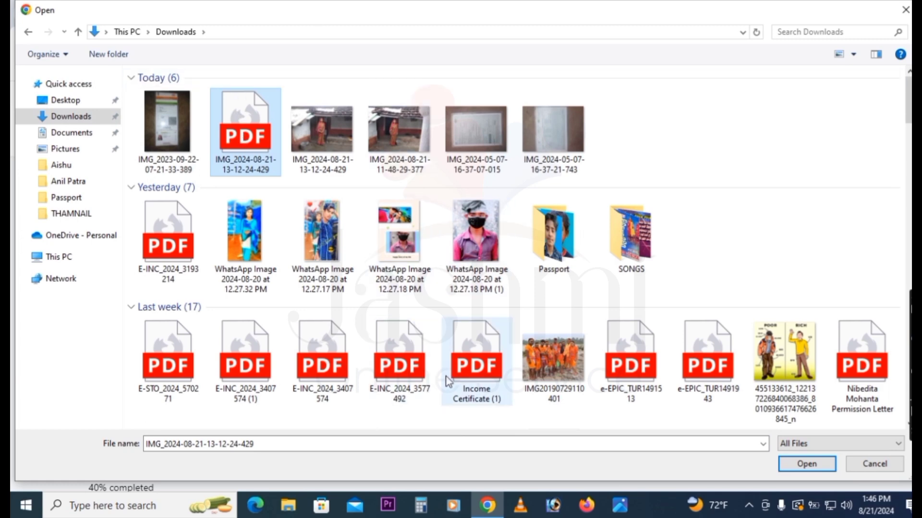
left_click(806, 464)
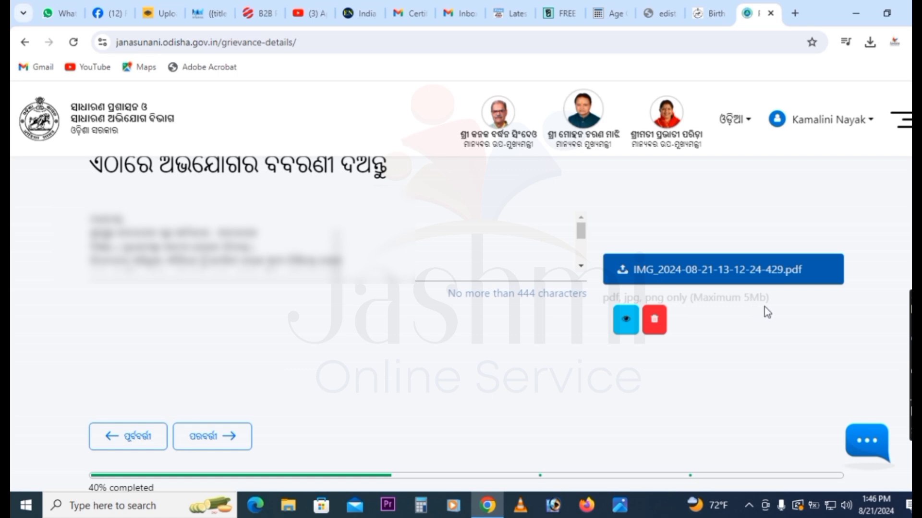
- Choose Collector, Kendujhar as the grievance recipient and advance to the confirmation step
left_click(206, 437)
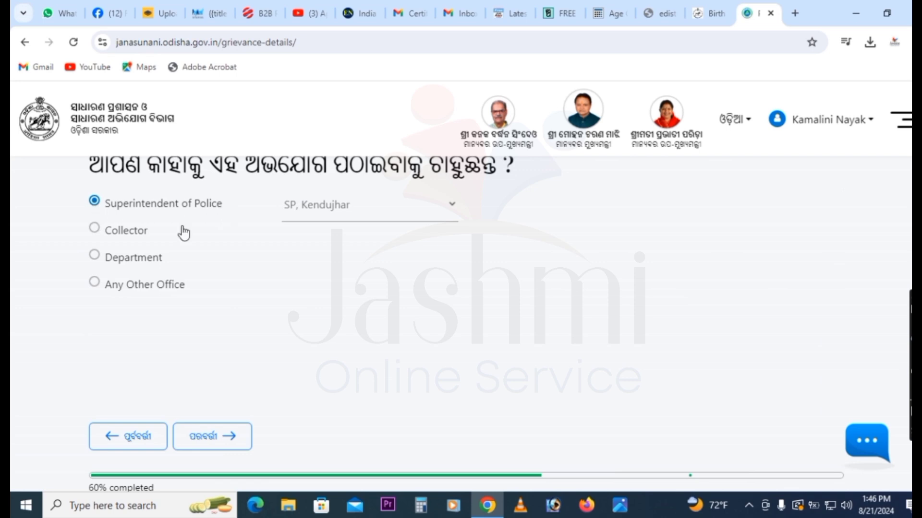
left_click(95, 229)
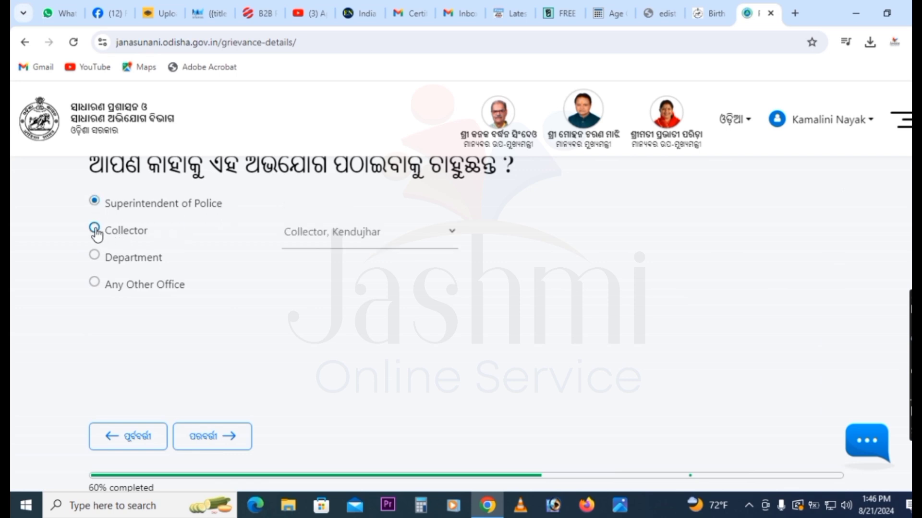
left_click(201, 437)
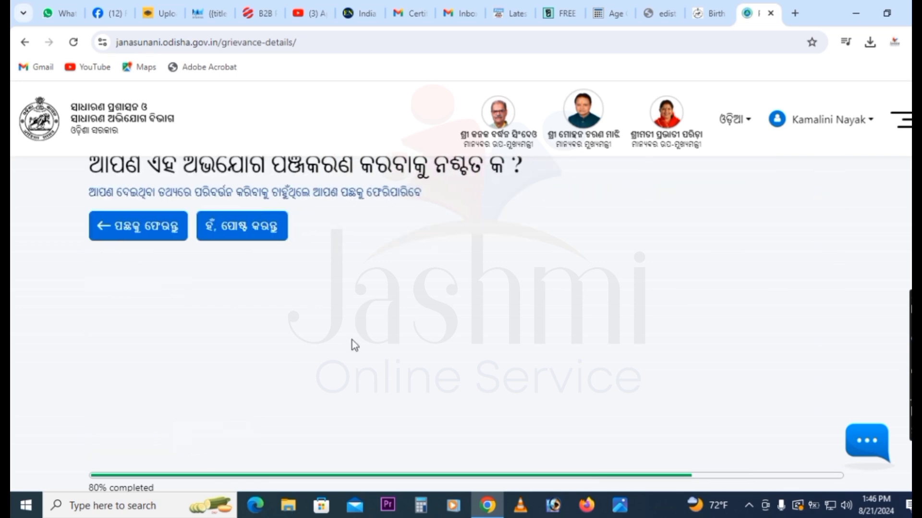
- Confirm the grievance registration with Yes
left_click(288, 233)
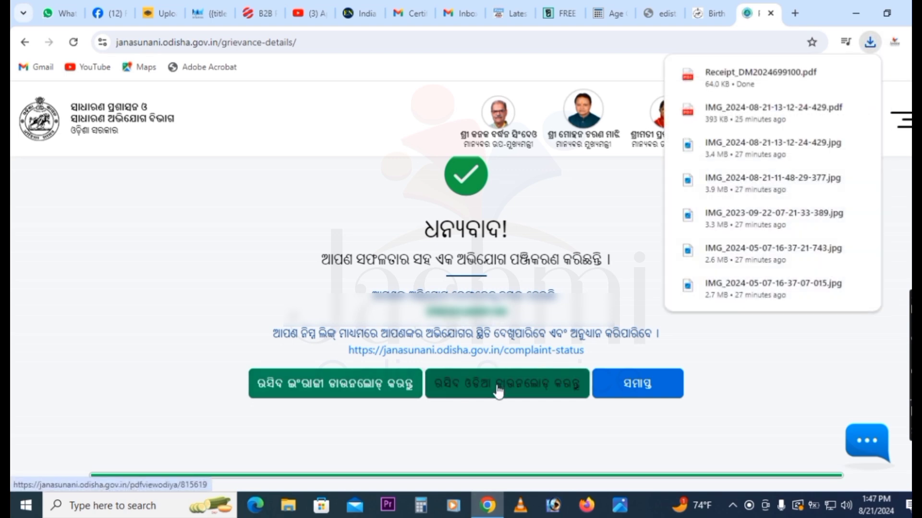
- Leave the success page via Finish, close the home-page notice, and browse the home page
left_click(648, 386)
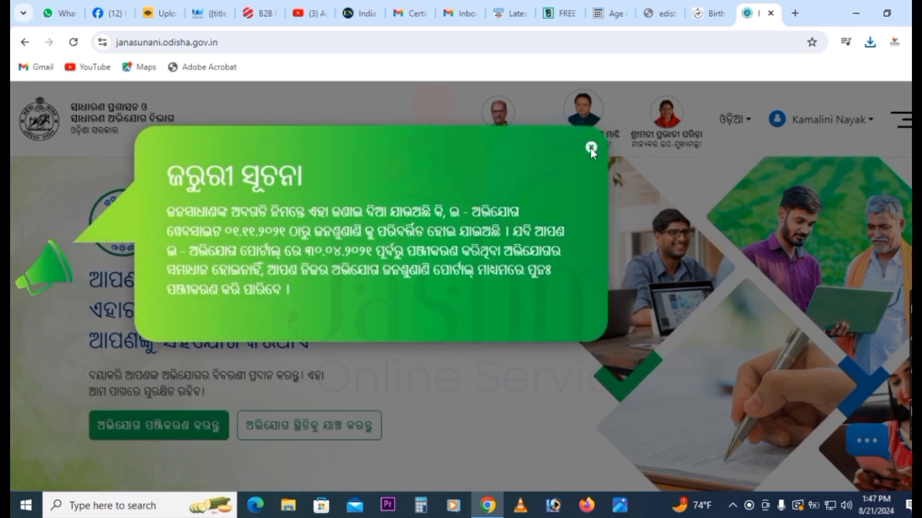
left_click(590, 148)
scroll(206, 371, "down", 3)
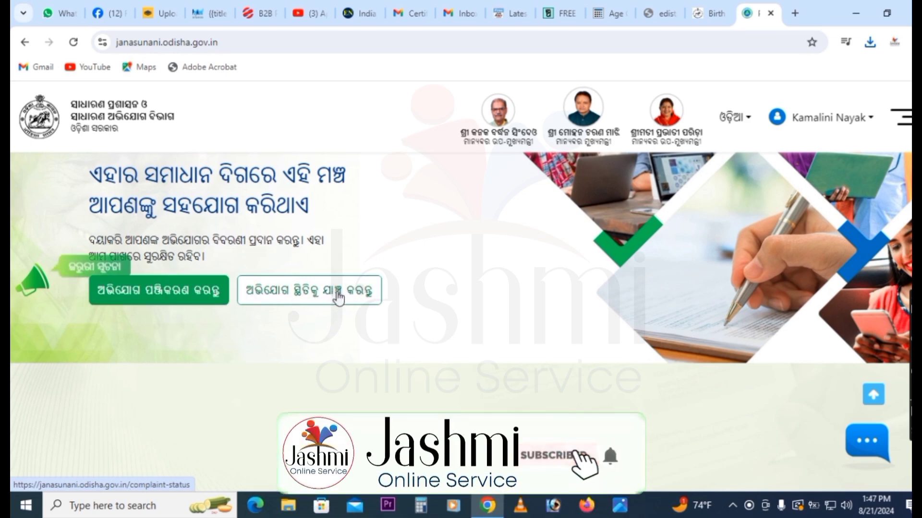
scroll(337, 300, "down", 4)
scroll(337, 307, "up", 7)
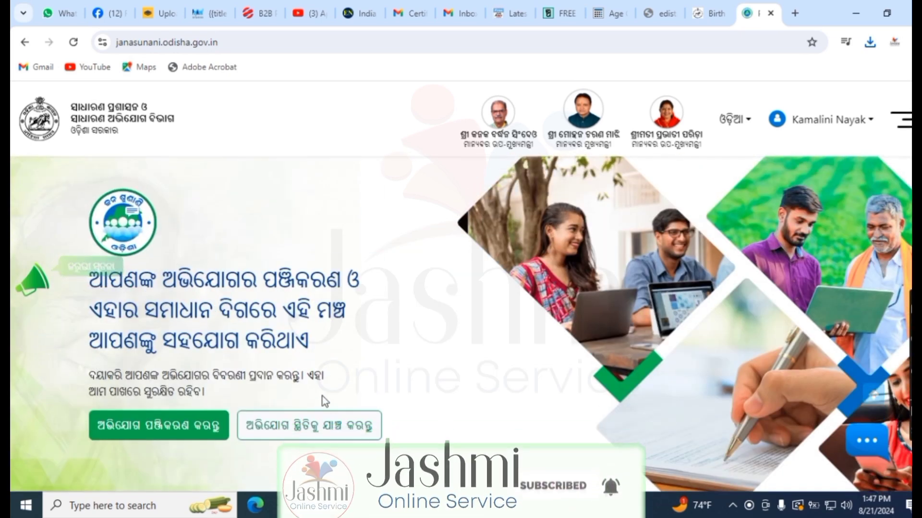
scroll(435, 344, "down", 2)
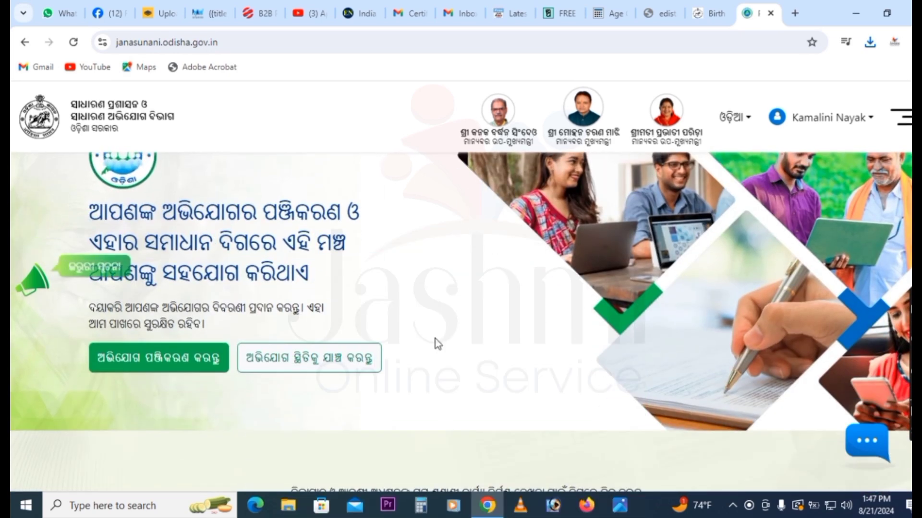